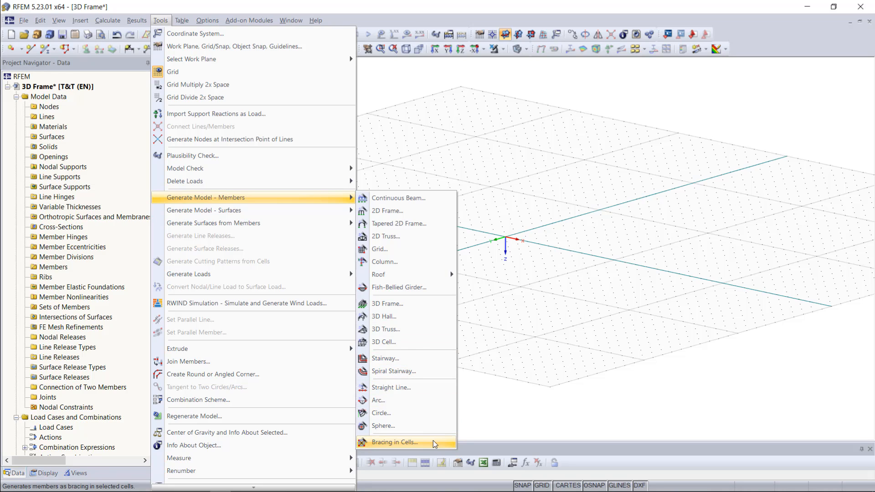
Step: Start the member generator for a 3D frame and set 3 spans in X, 2 in Y and 1 in Z
left_click(556, 315)
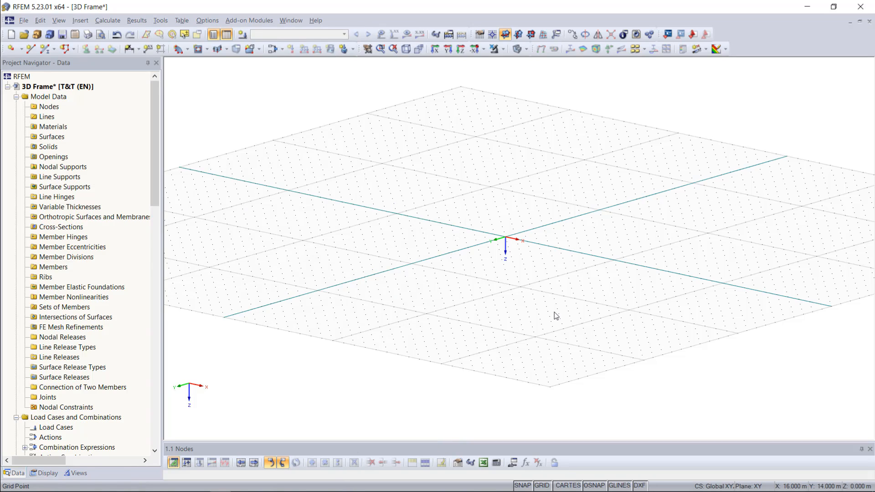
left_click(158, 21)
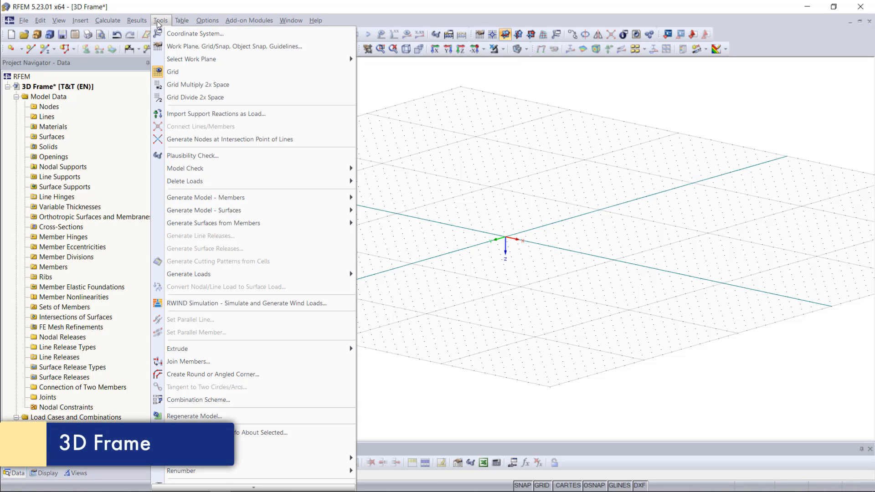
mouse_move(283, 199)
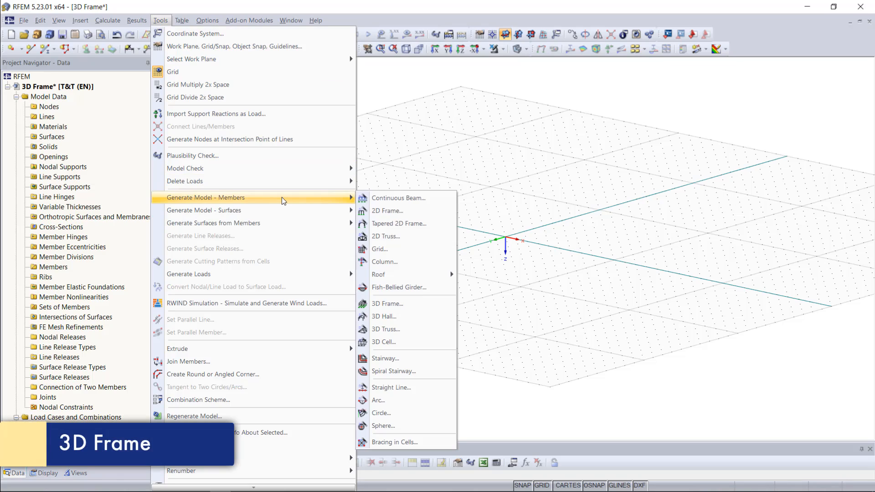
left_click(404, 303)
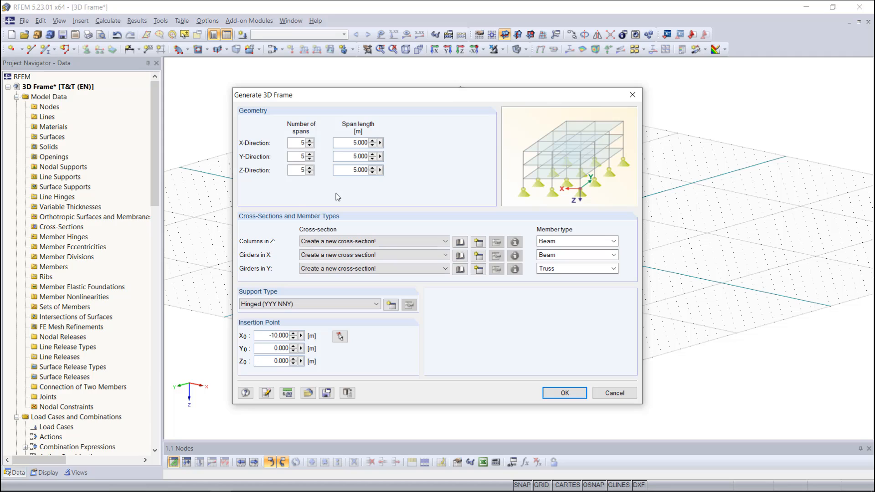
double_click(302, 143)
type("3")
left_click(301, 156)
double_click(301, 156)
type("2")
double_click(301, 170)
Step: Set the frame's span lengths to 4 m in the Y-direction and 3 m in the Z-direction
left_click(352, 143)
double_click(355, 156)
type("4")
double_click(356, 170)
type("3")
Step: Choose the rolled I-section IPE 300 from the cross-section library for the columns in Z
left_click(364, 241)
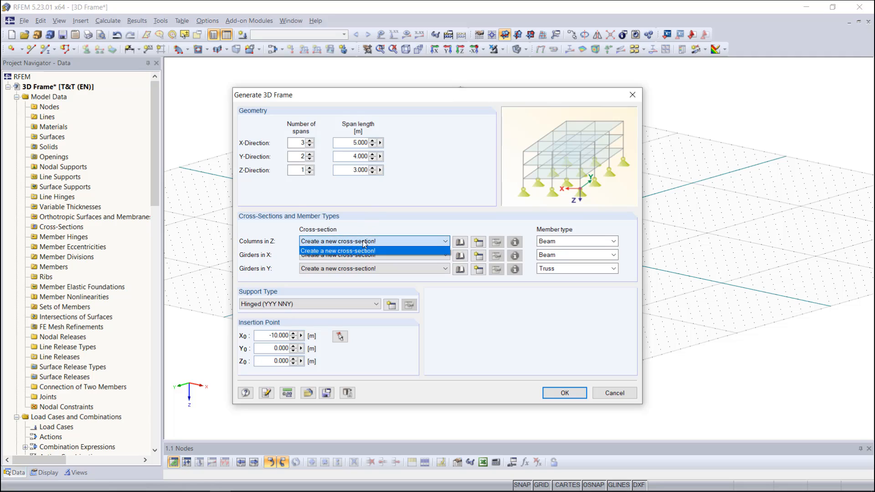
left_click(364, 242)
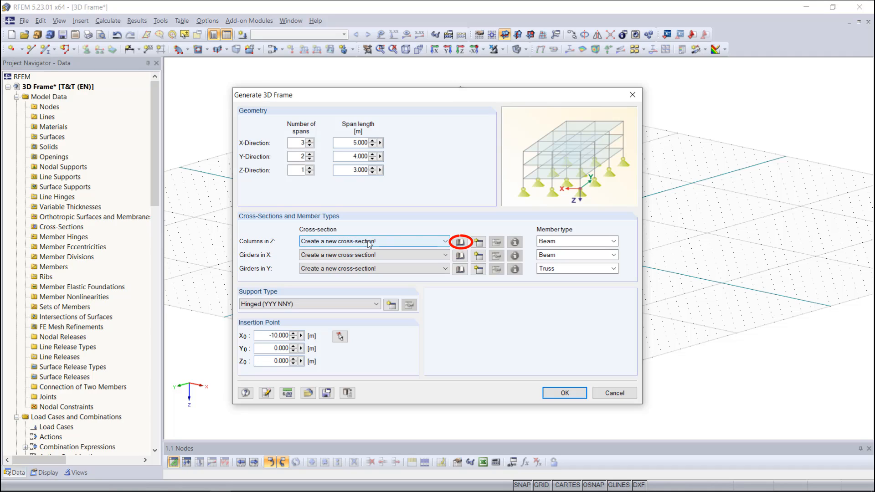
left_click(459, 242)
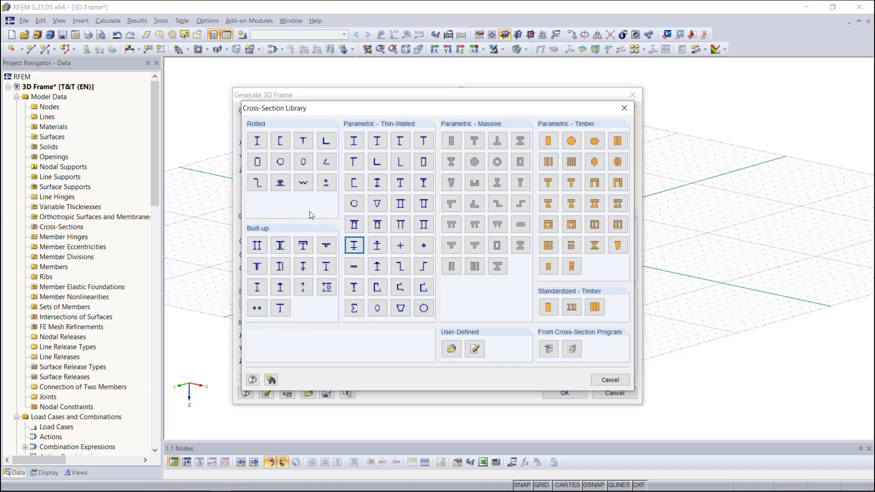
left_click(257, 145)
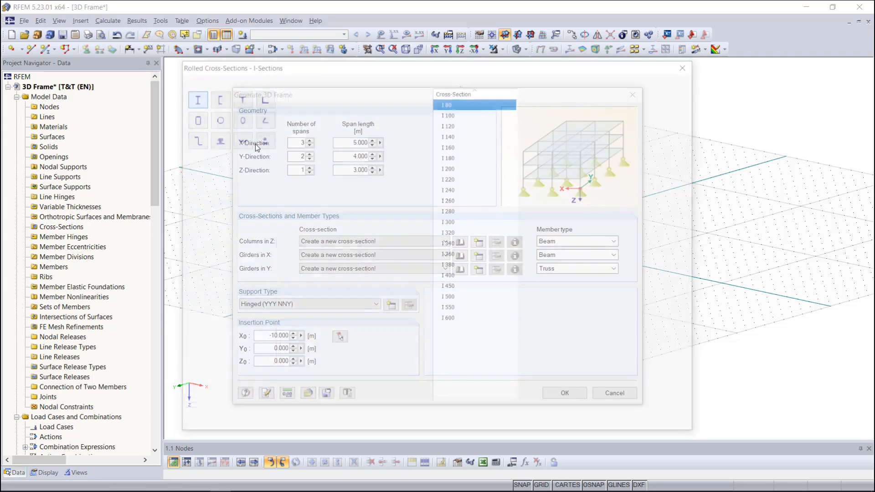
left_click(299, 113)
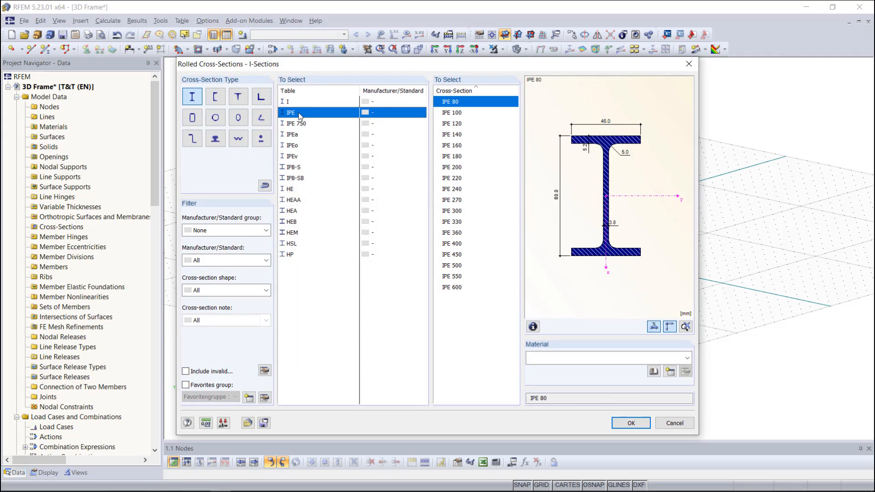
left_click(458, 212)
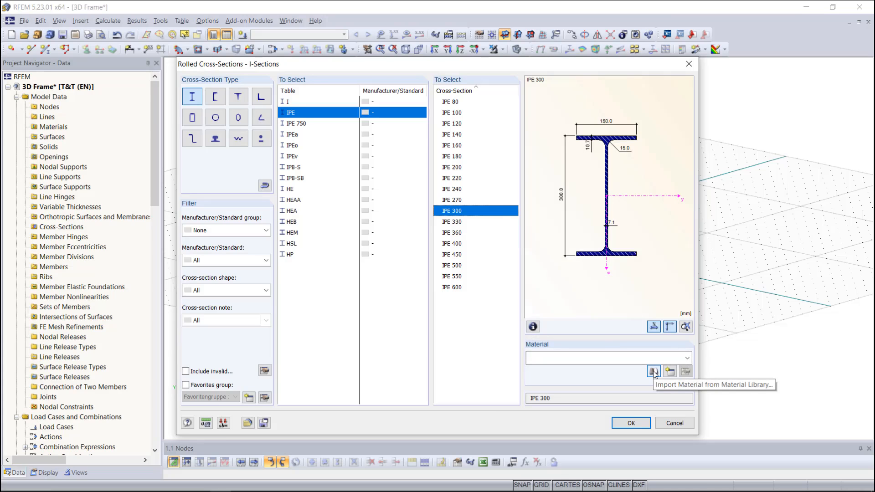
Step: Assign Steel S 235 (DIN EN 1993-1-1:2010-12) from the material library to the column section and accept it
left_click(653, 372)
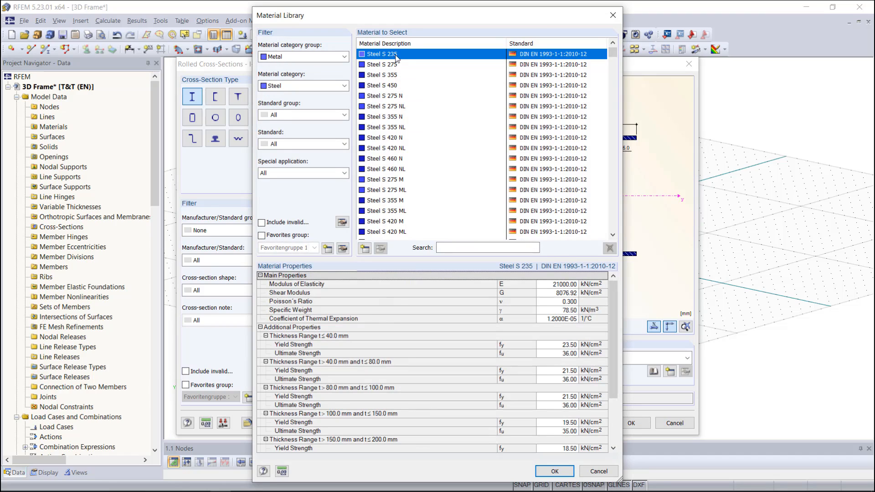
left_click(554, 471)
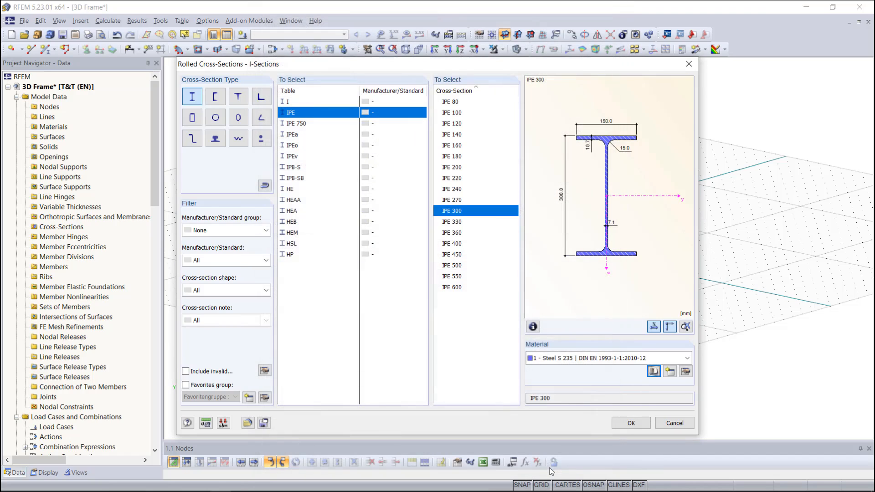
left_click(633, 423)
left_click(573, 402)
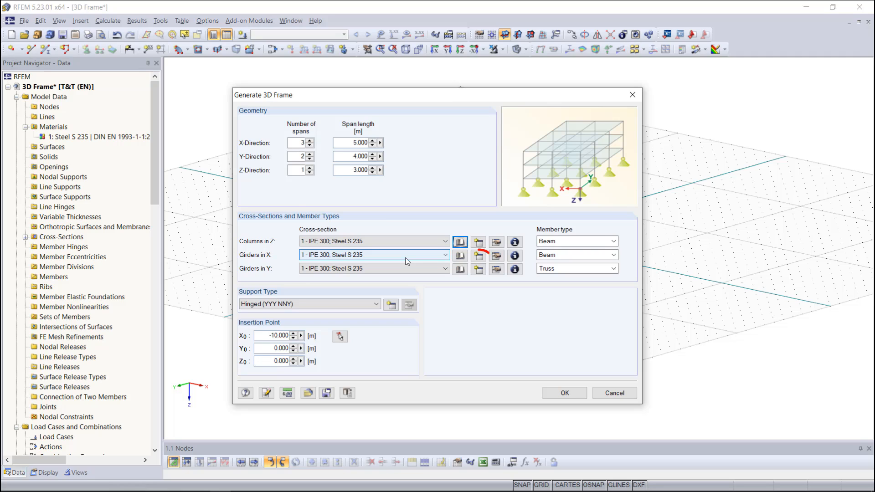
Step: Create a new IPE 240 cross-section in Steel S 235 for the girders in X
left_click(478, 256)
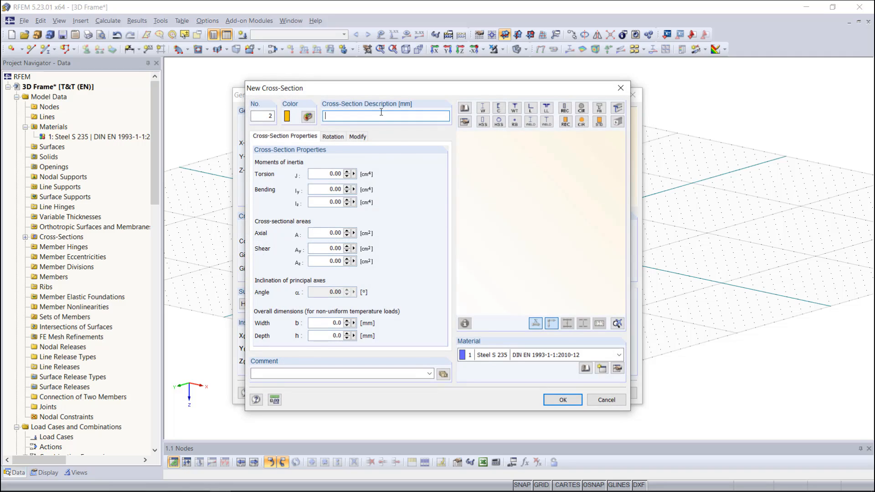
type("IPE 240")
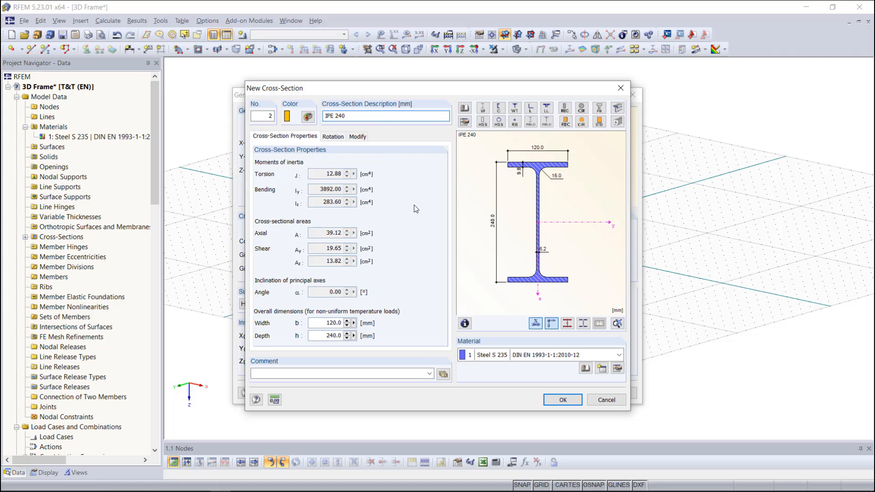
left_click(559, 401)
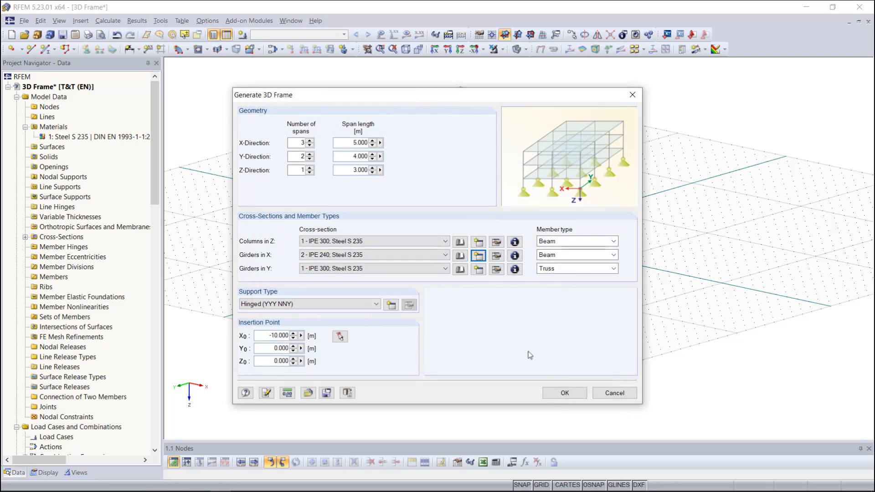
Step: Create a new HEA 120 cross-section in Steel S 235 for the girders in Y
left_click(479, 270)
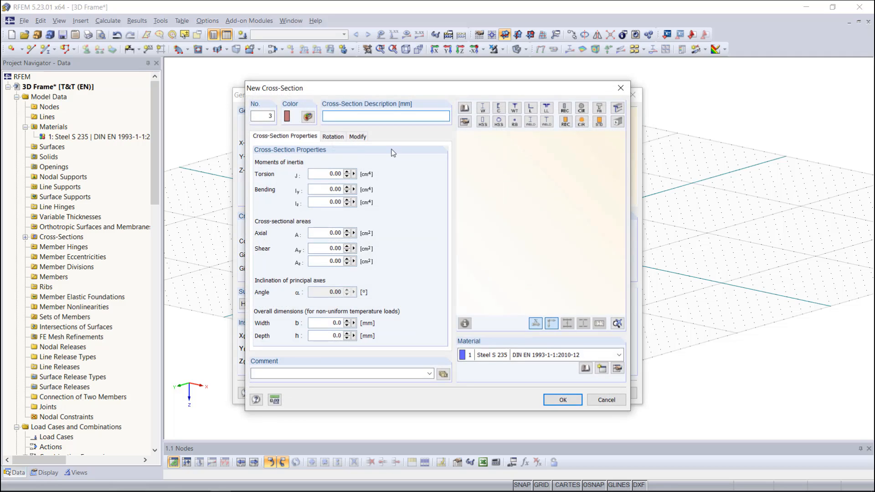
type("HEA 120")
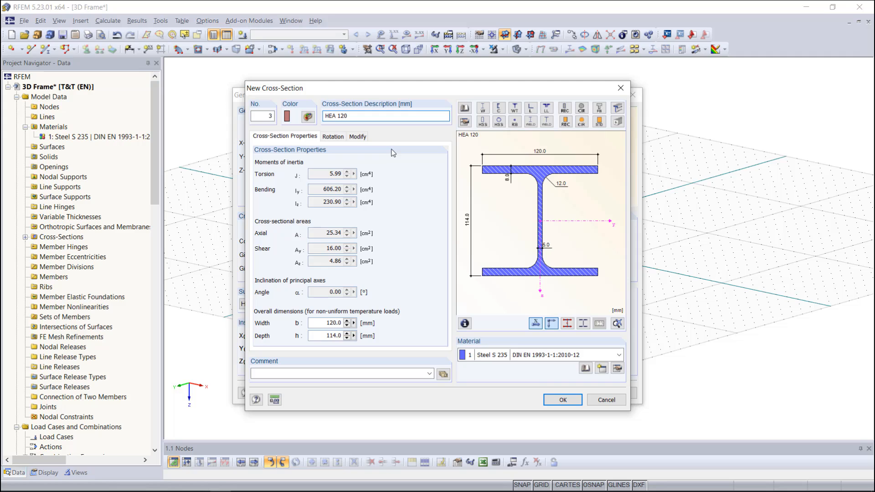
left_click(563, 399)
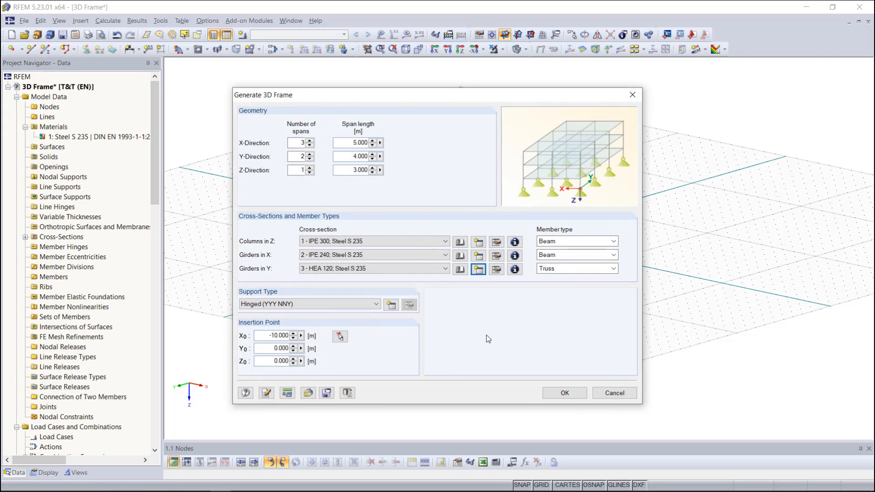
Step: Review the member type options for the columns and the support conditions offered for a new nodal support
left_click(602, 243)
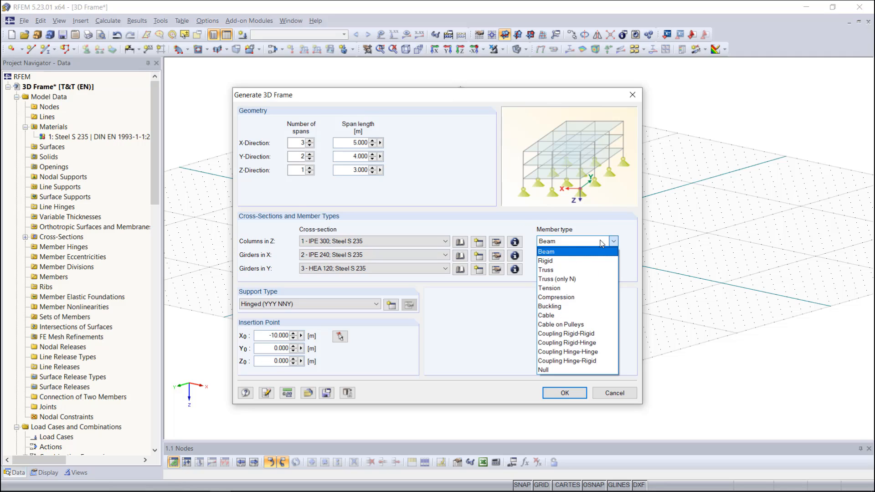
left_click(602, 243)
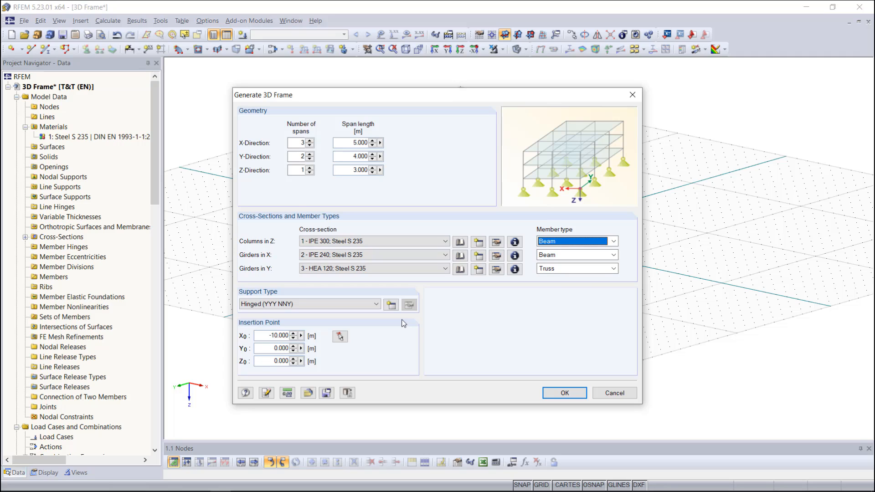
left_click(376, 304)
left_click(376, 307)
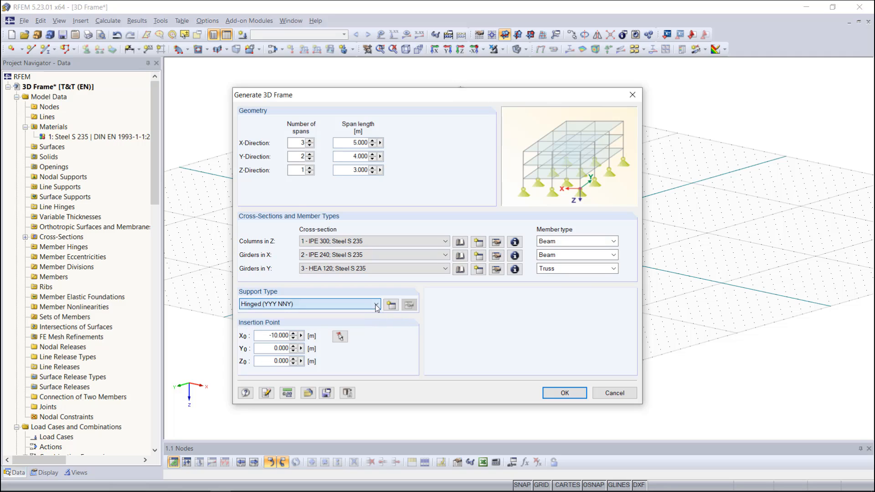
left_click(392, 305)
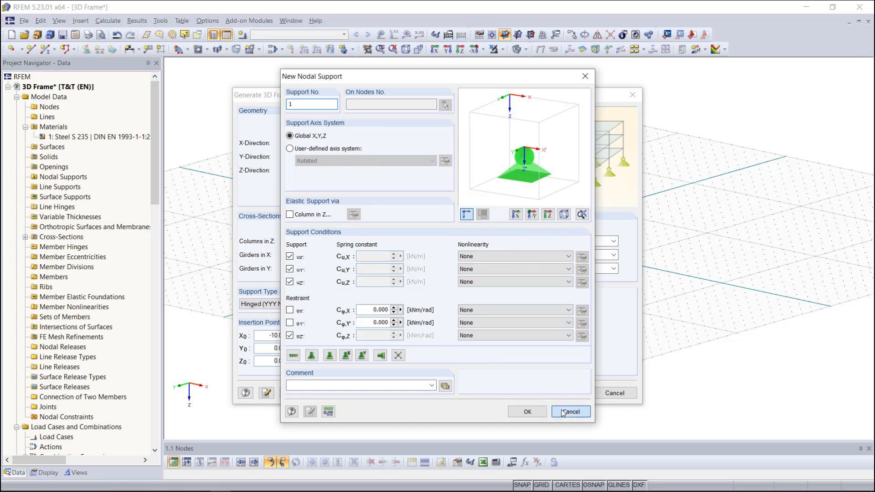
left_click(563, 413)
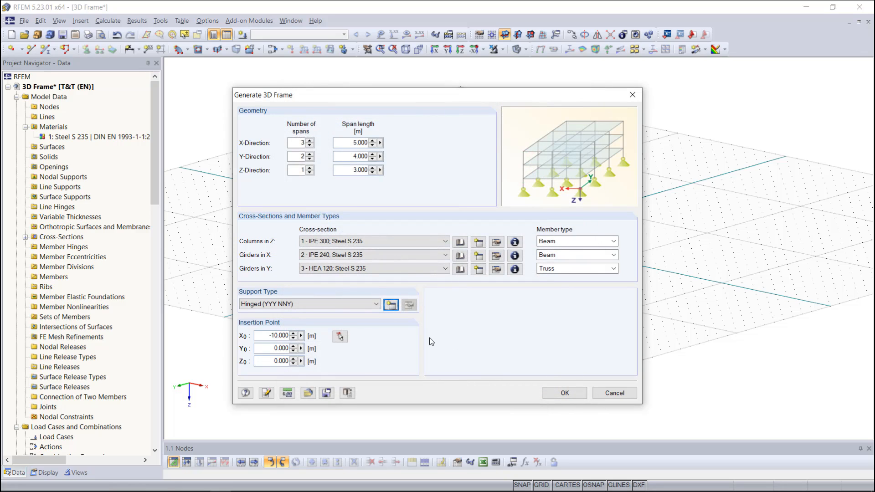
Step: Pick the frame's insertion point on the work plane at X -5 m, Y 0, Z 0 and generate the 3D frame
left_click(339, 336)
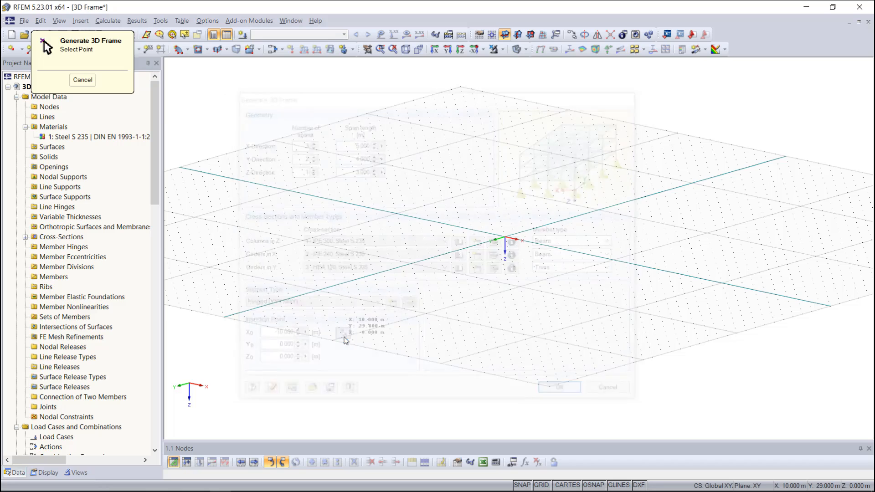
left_click(452, 224)
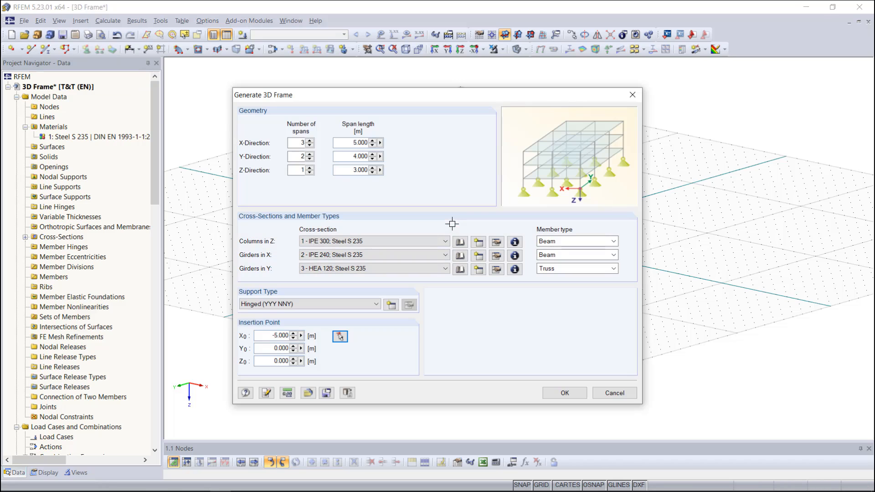
left_click(559, 393)
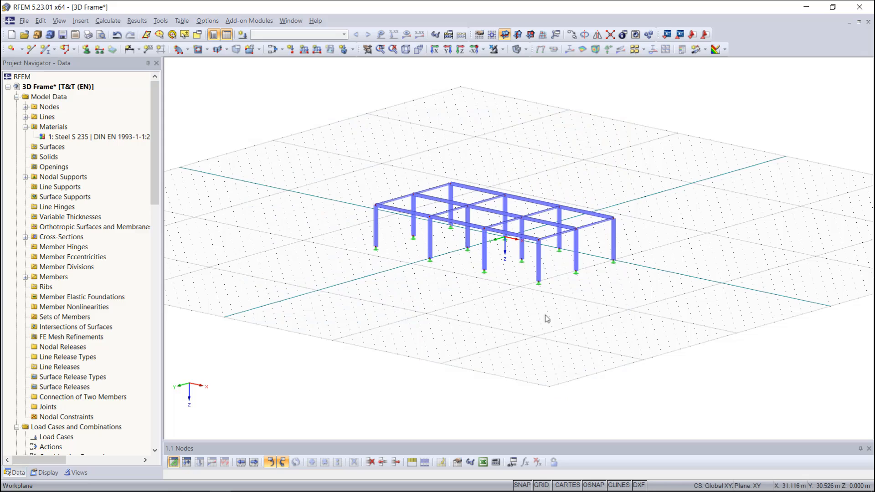
Step: Set the model's graphic colors to be assigned according to cross-section
scroll(529, 206, "up", 3)
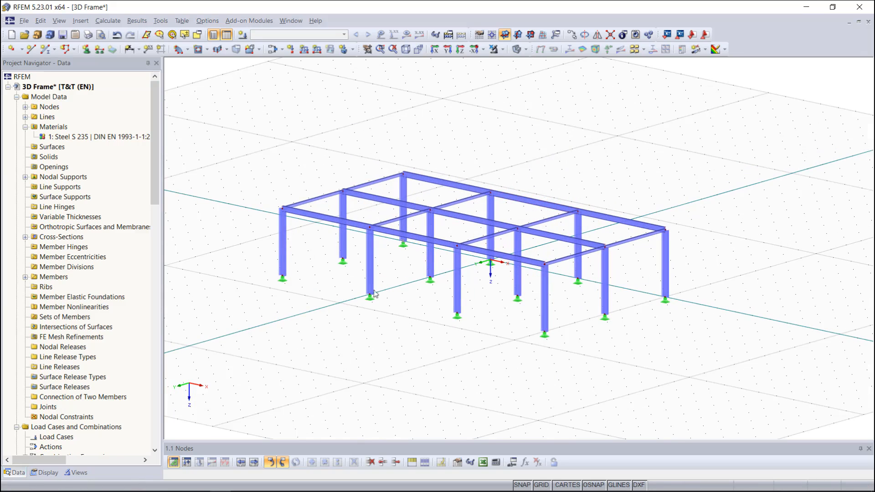
left_click(44, 473)
scroll(51, 409, "down", 2)
scroll(50, 408, "down", 20)
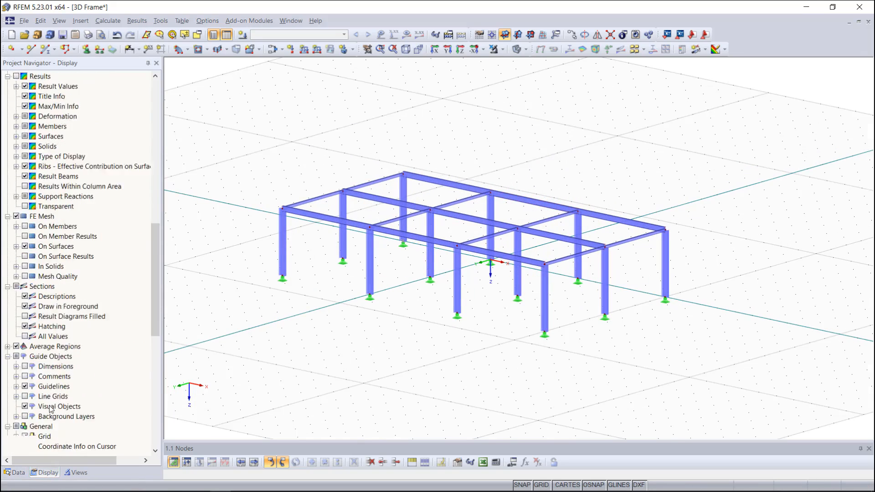
left_click(25, 287)
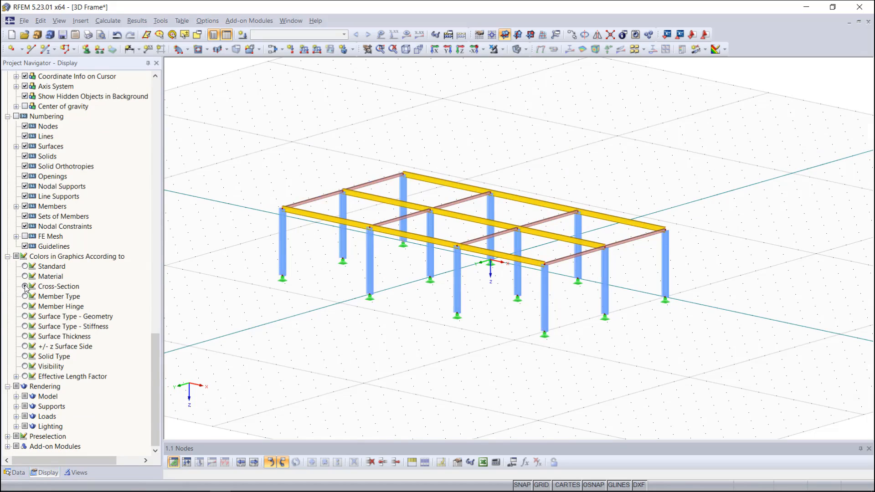
Step: Start generating bracing in cells with Tension members and create a new RD 20 cross-section in Steel S 235 for them
middle_click_drag(373, 314, 408, 297)
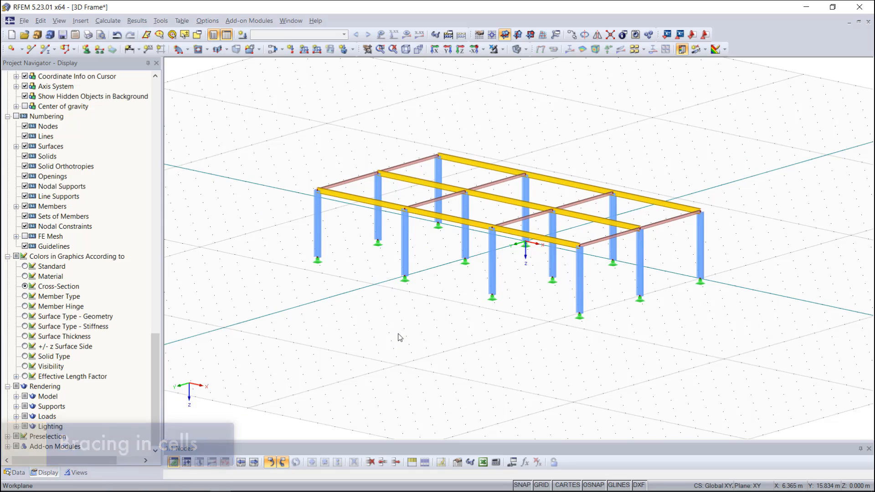
left_click(164, 22)
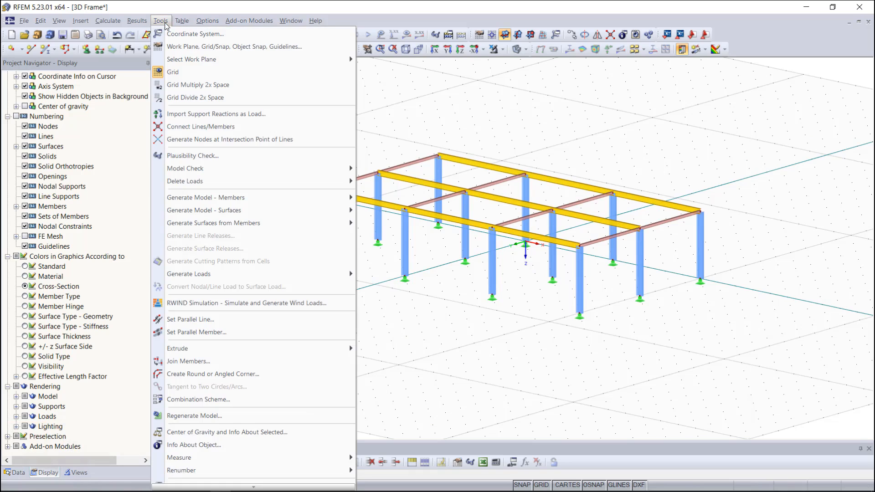
mouse_move(277, 199)
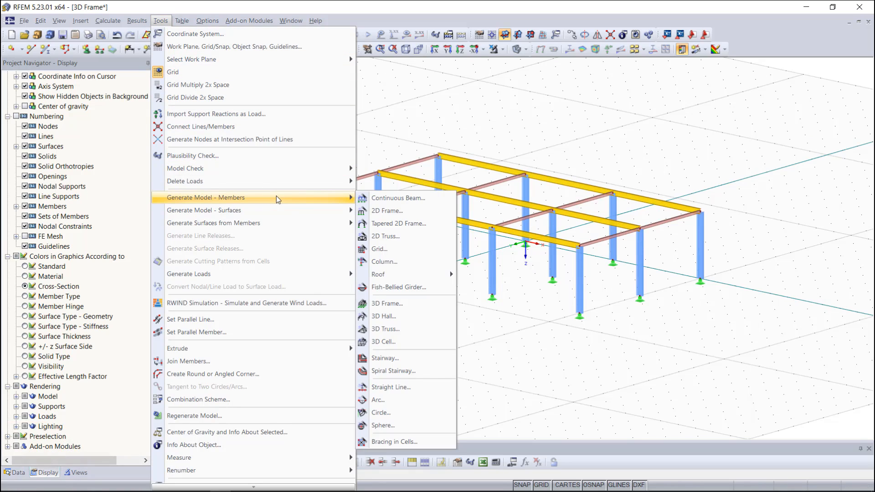
left_click(416, 441)
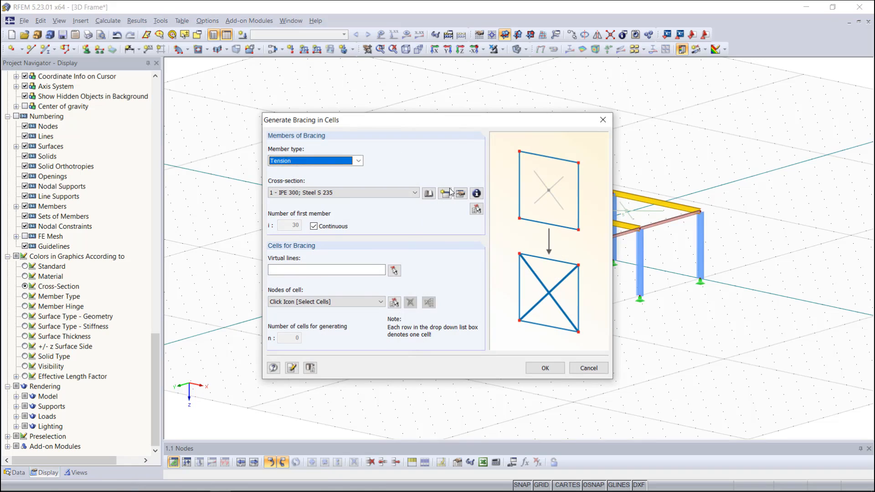
left_click_drag(452, 118, 256, 86)
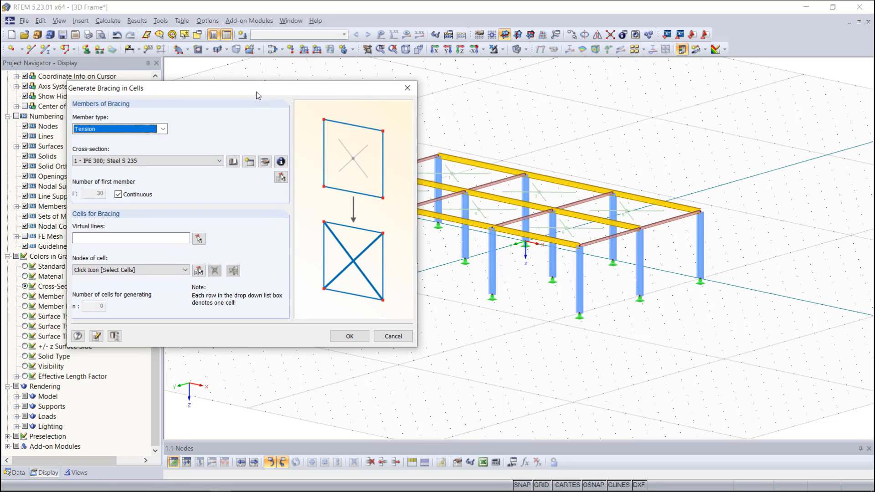
left_click(249, 162)
type("RD")
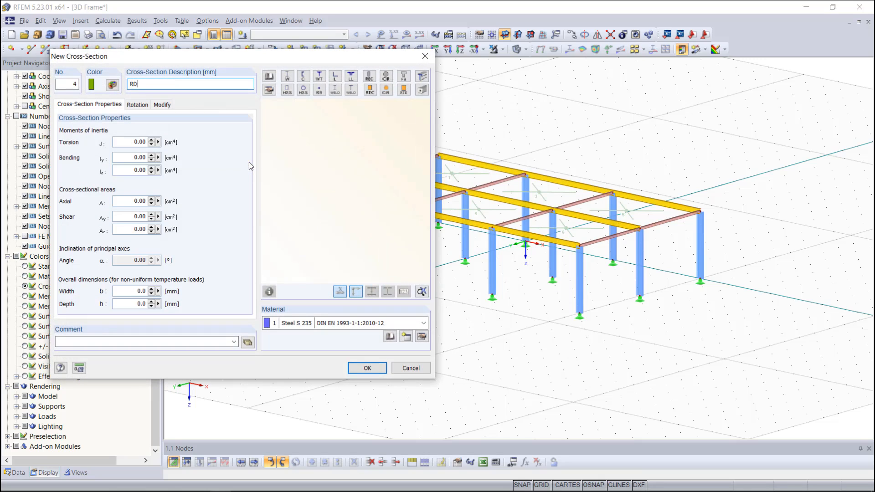
type(" 20")
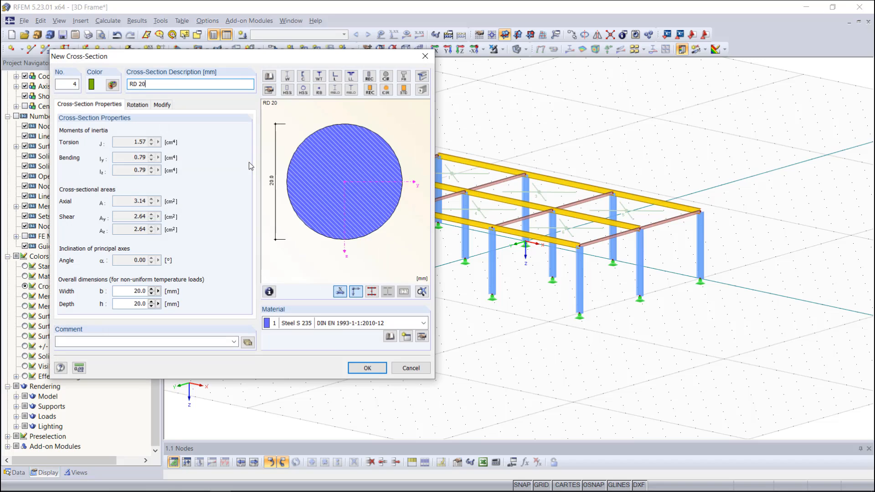
left_click(366, 368)
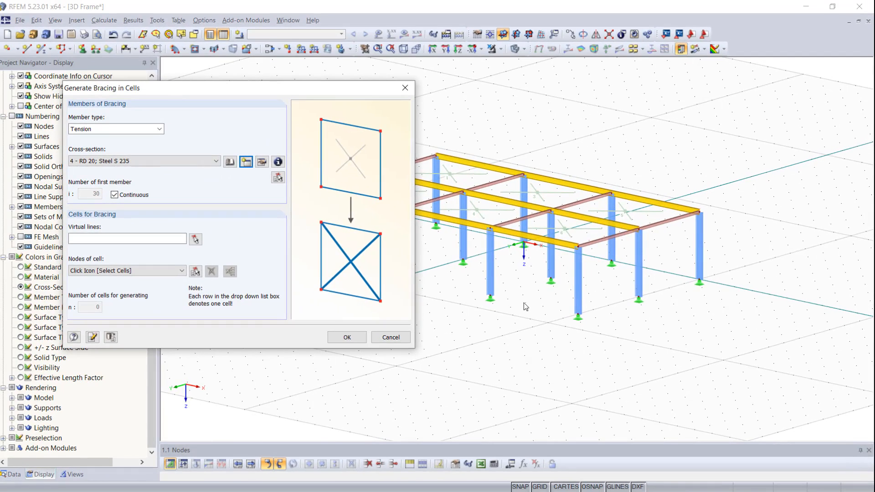
Step: Define a virtual line between the base nodes of the last two columns in the front row, nodes 11 and 12
left_click(199, 239)
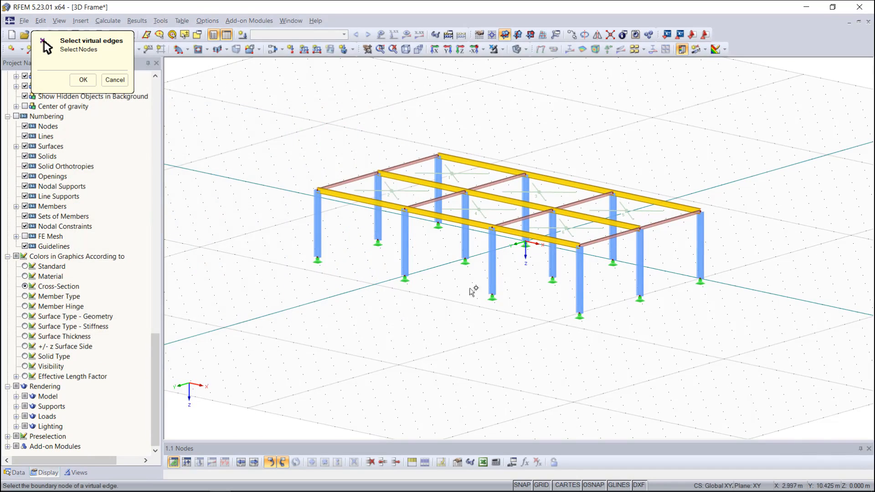
left_click(499, 295)
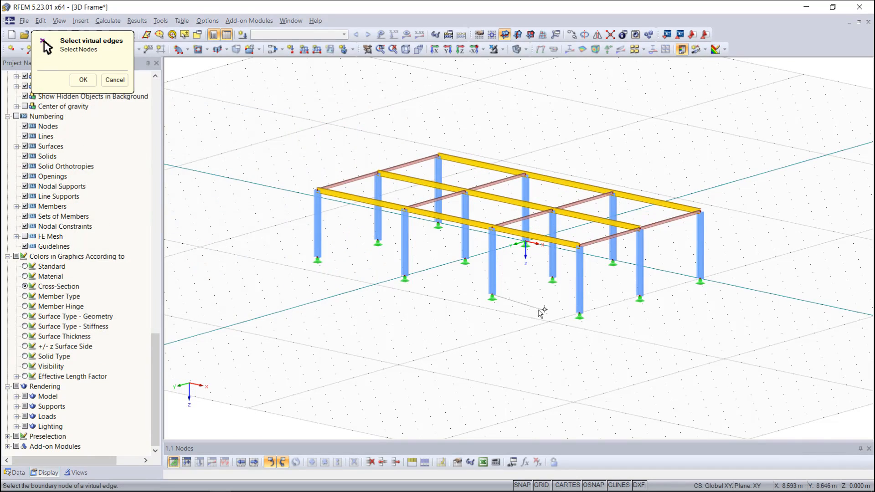
left_click(580, 314)
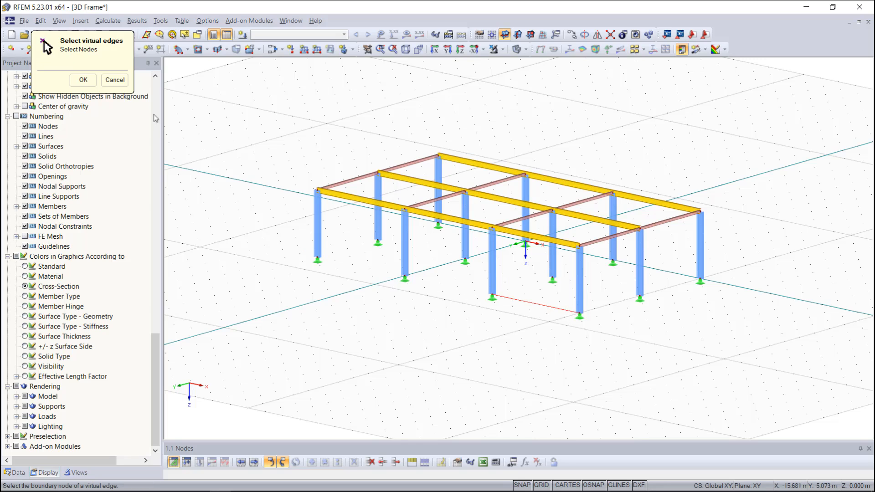
left_click(83, 80)
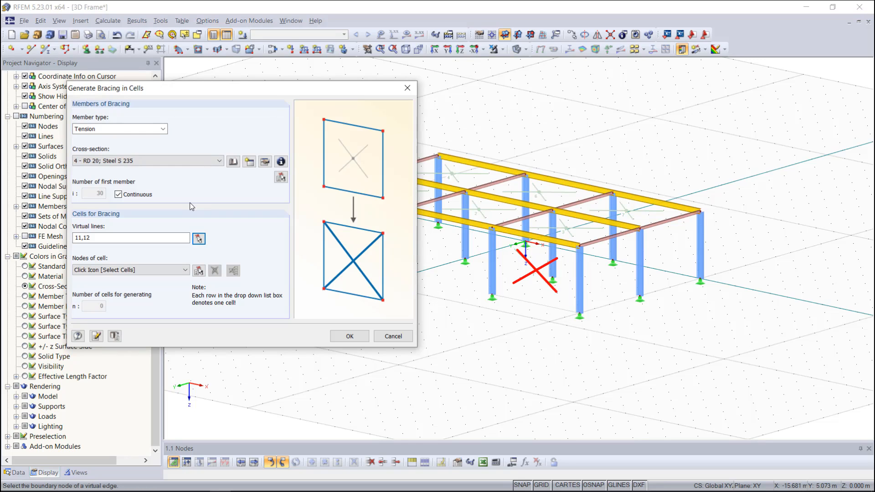
Step: Select the wall cell above the virtual line and both roof cells of that end bay, cells 1, 3 and 7, and generate the bracing
left_click(199, 270)
left_click(529, 272)
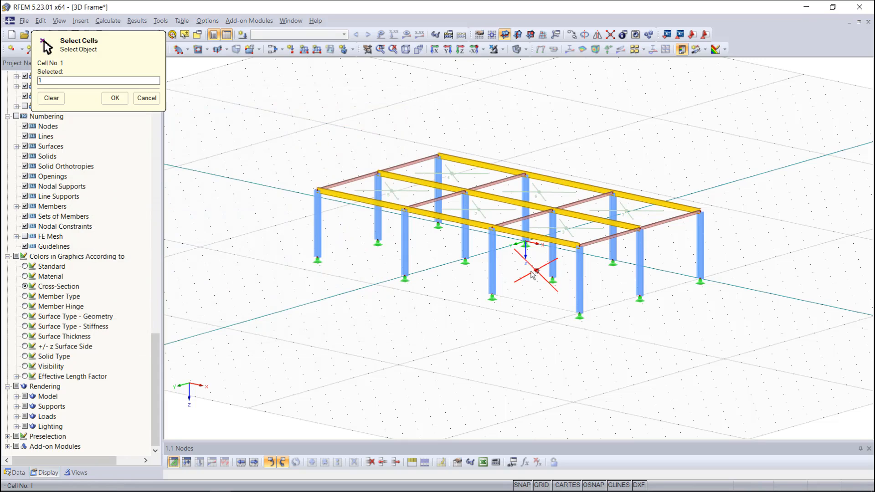
left_click(564, 227)
left_click(630, 212)
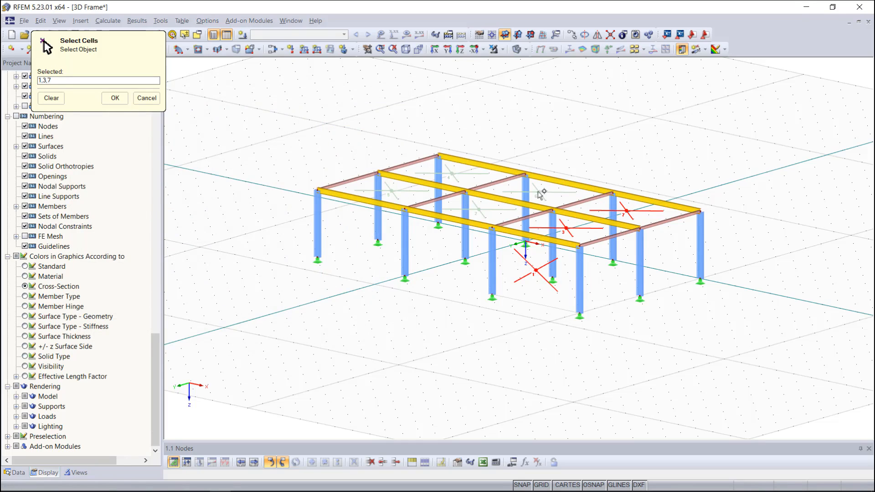
left_click(106, 98)
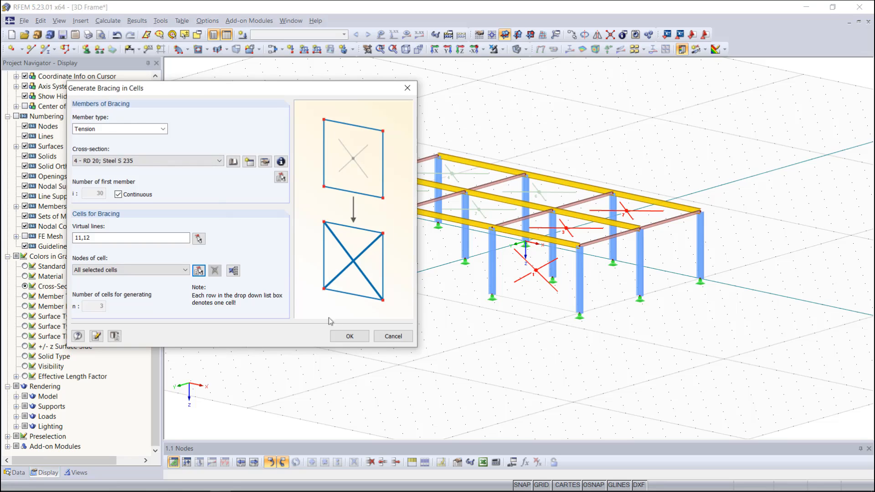
left_click(349, 336)
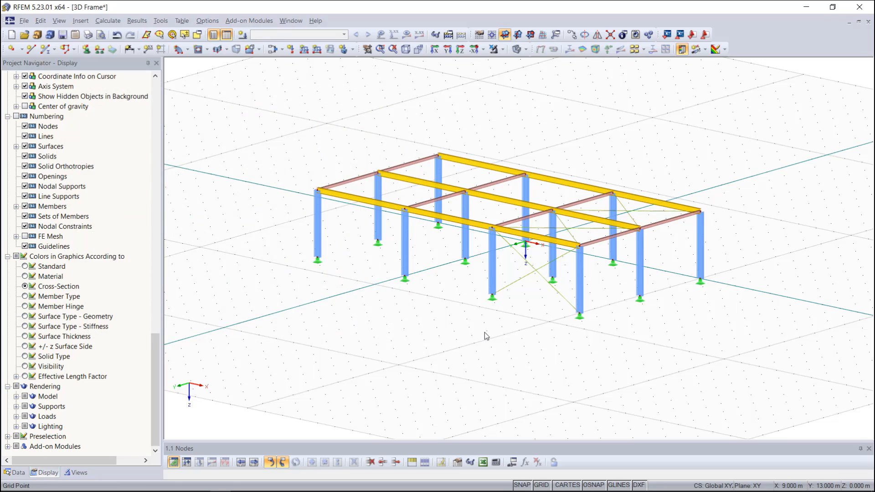
scroll(485, 332, "up", 2)
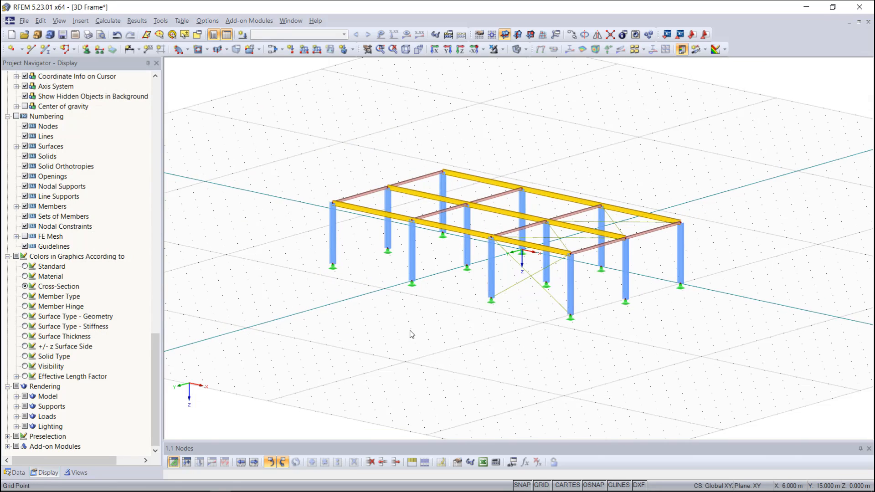
middle_click_drag(483, 333, 486, 333, "ctrl")
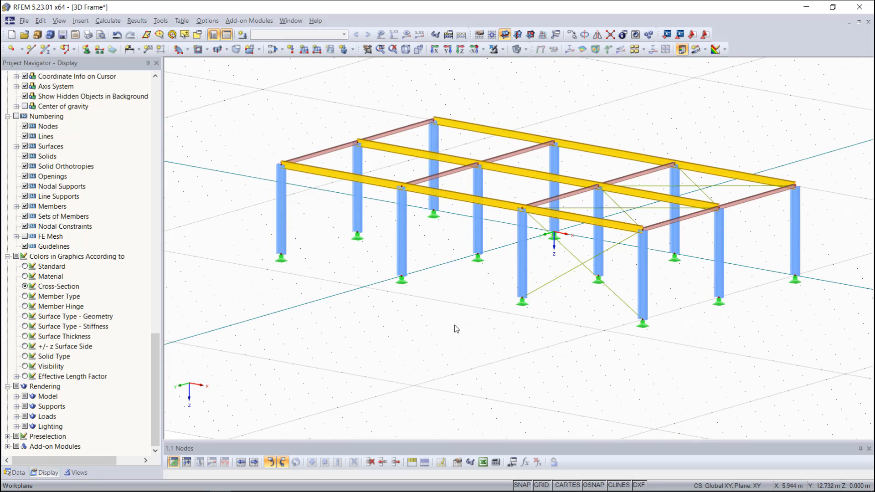